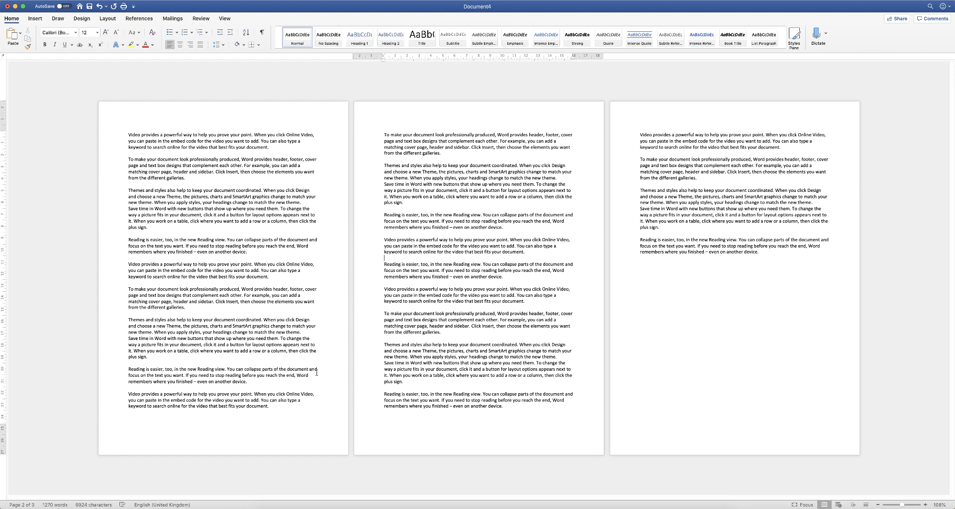
Step: Insert a Next Page section break after the last paragraph on page 1
{"action": "left_click", "coordinate": [277, 407]}
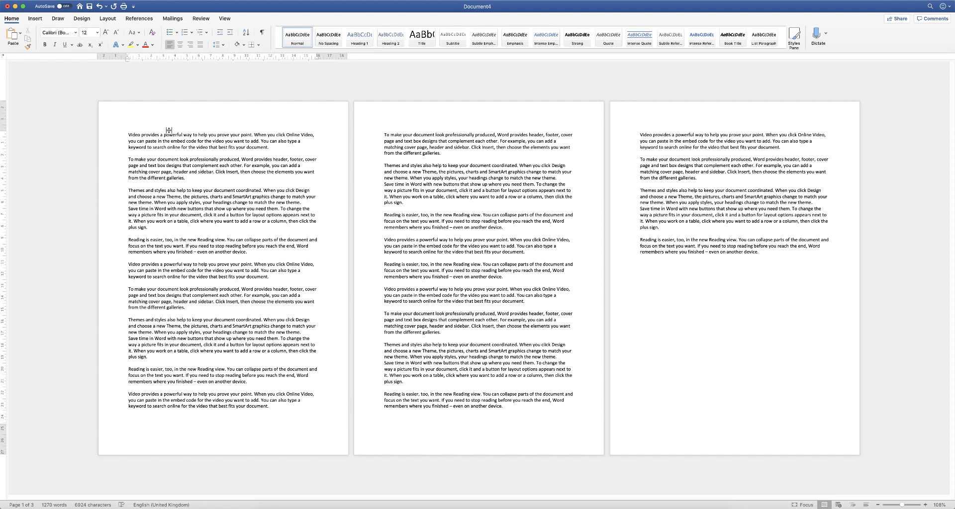
{"action": "left_click", "coordinate": [108, 19]}
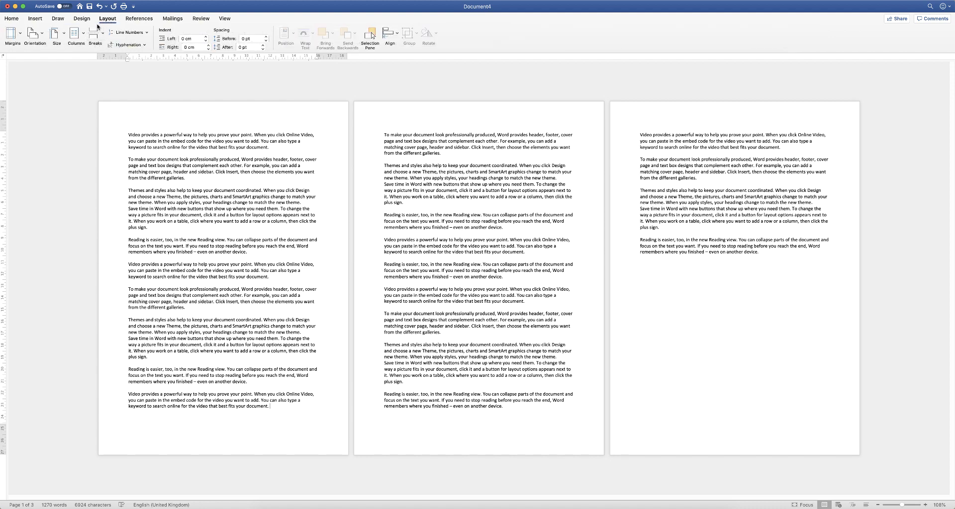
{"action": "left_click", "coordinate": [103, 35]}
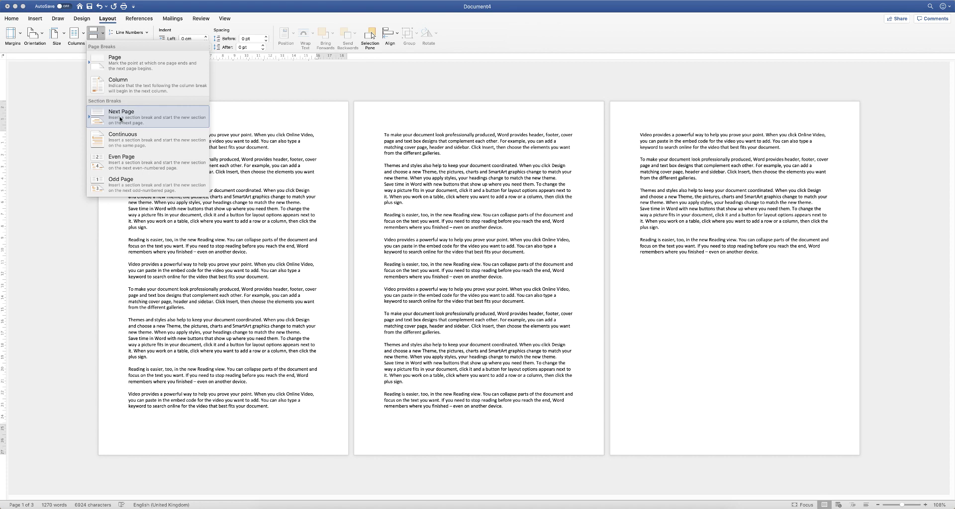
{"action": "left_click", "coordinate": [120, 119]}
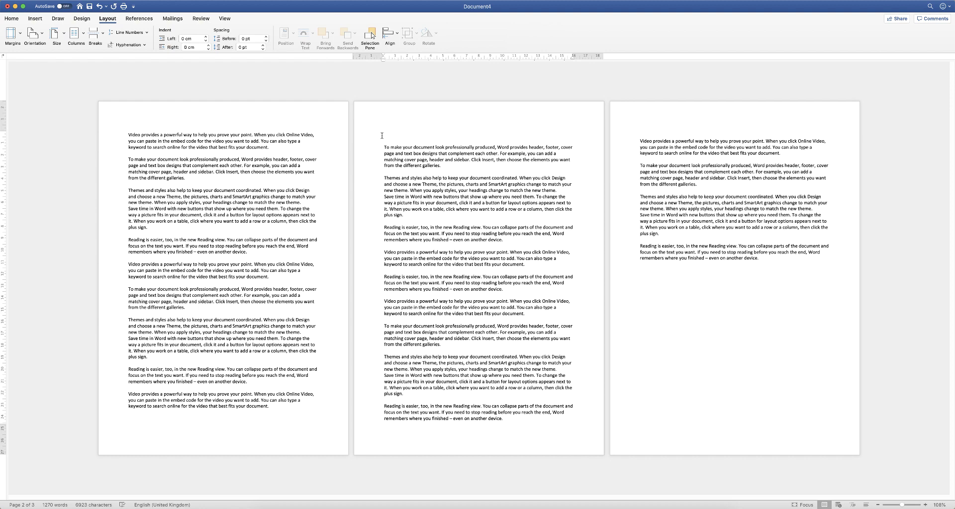
Step: Show the formatting marks and insert a Next Page section break after the last paragraph on page 2
{"action": "left_click", "coordinate": [10, 20]}
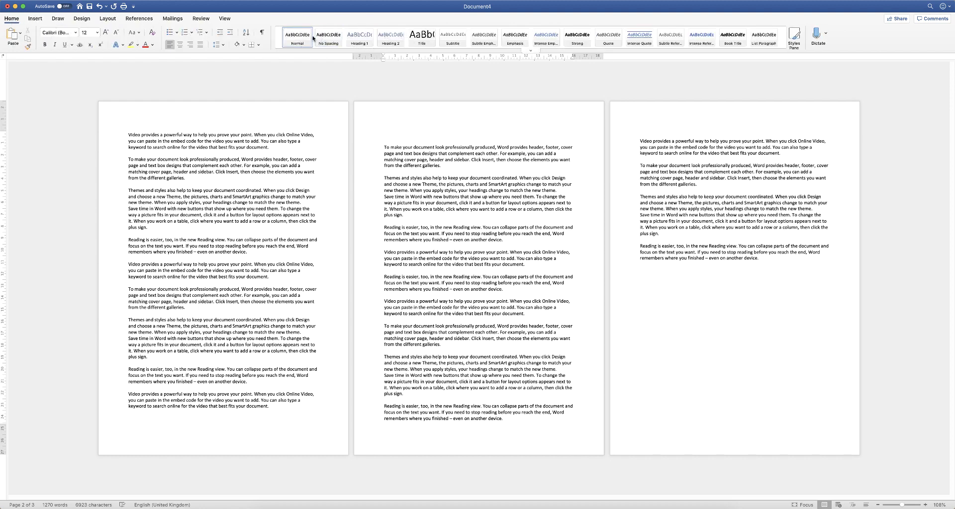
{"action": "left_click", "coordinate": [263, 33]}
{"action": "left_click", "coordinate": [108, 19]}
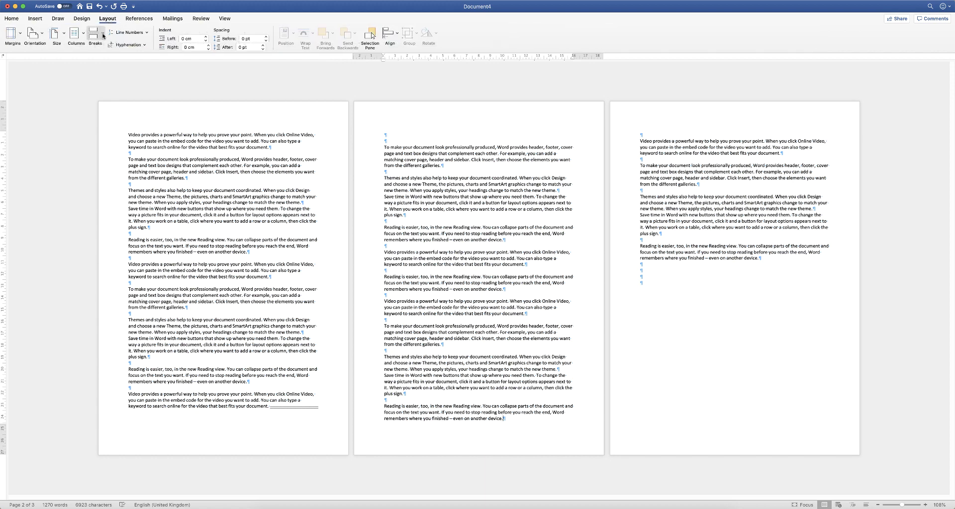
{"action": "left_click", "coordinate": [103, 34]}
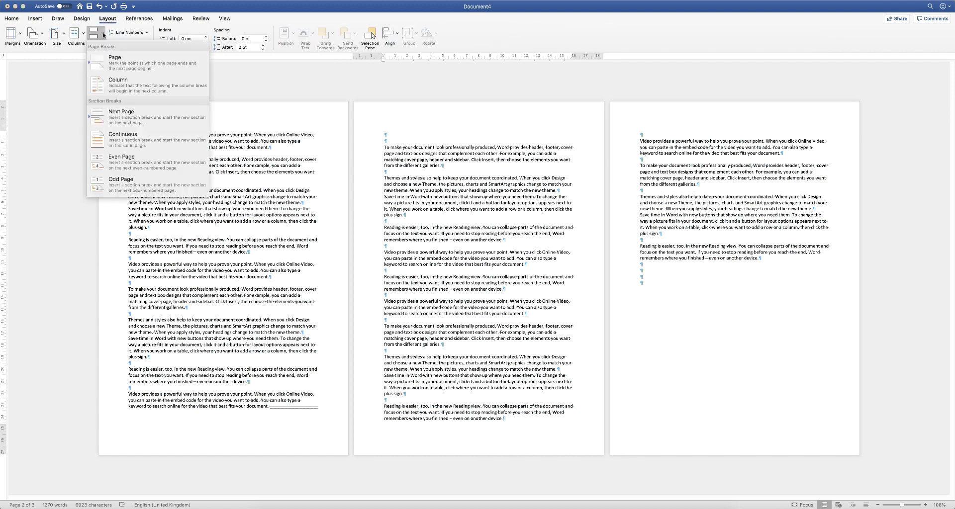
{"action": "left_click", "coordinate": [128, 119]}
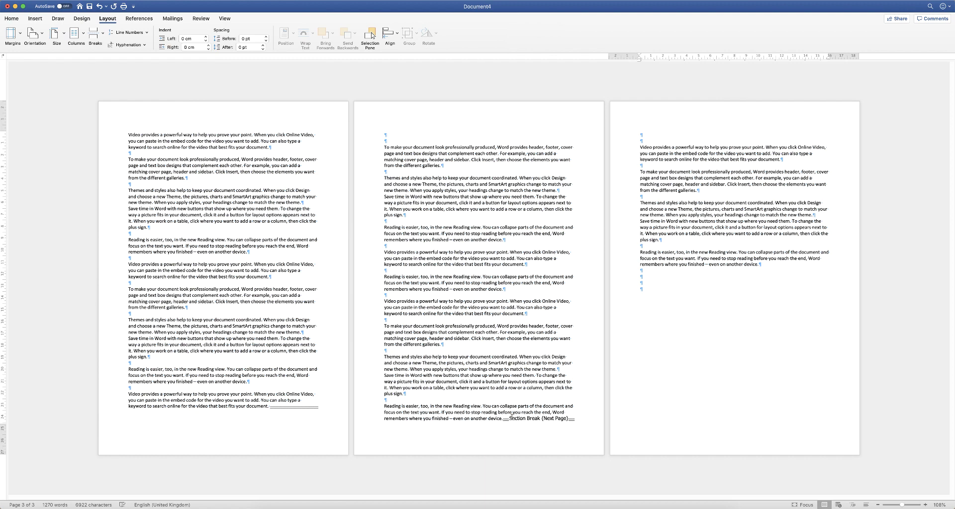
Step: Hide the formatting marks and show them again
{"action": "left_click", "coordinate": [12, 18]}
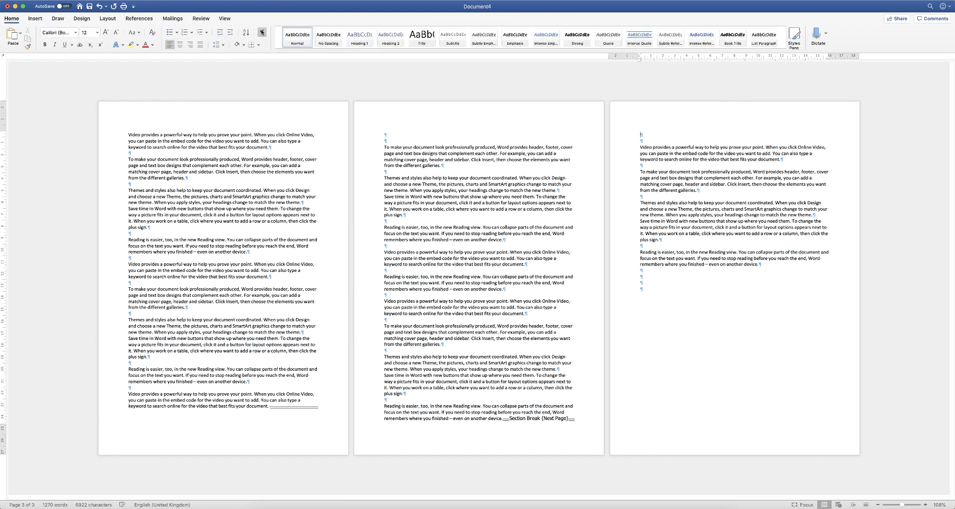
{"action": "left_click", "coordinate": [262, 33]}
{"action": "left_click", "coordinate": [262, 33]}
Step: Change the orientation of the middle section, starting on page 2, to Landscape
{"action": "left_click", "coordinate": [425, 177]}
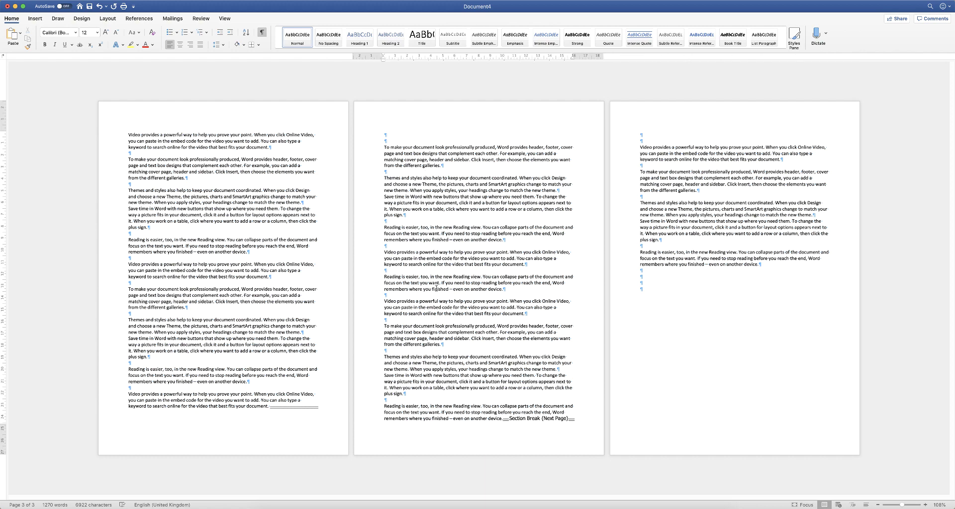
{"action": "left_click", "coordinate": [108, 19]}
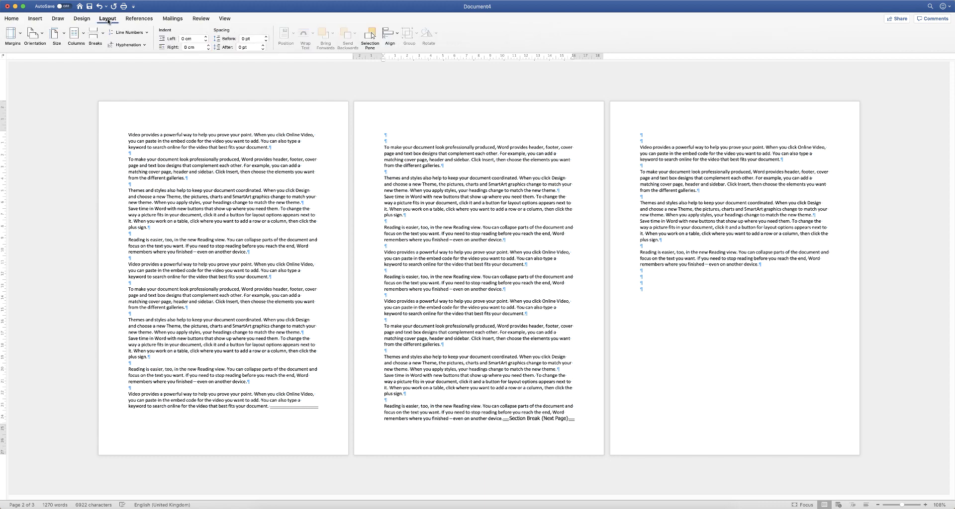
{"action": "left_click", "coordinate": [43, 36]}
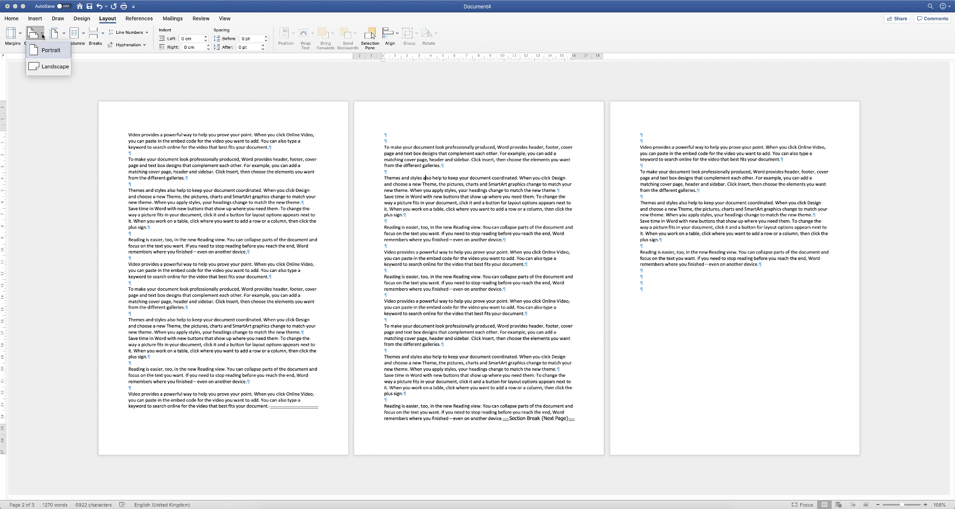
{"action": "left_click", "coordinate": [43, 66]}
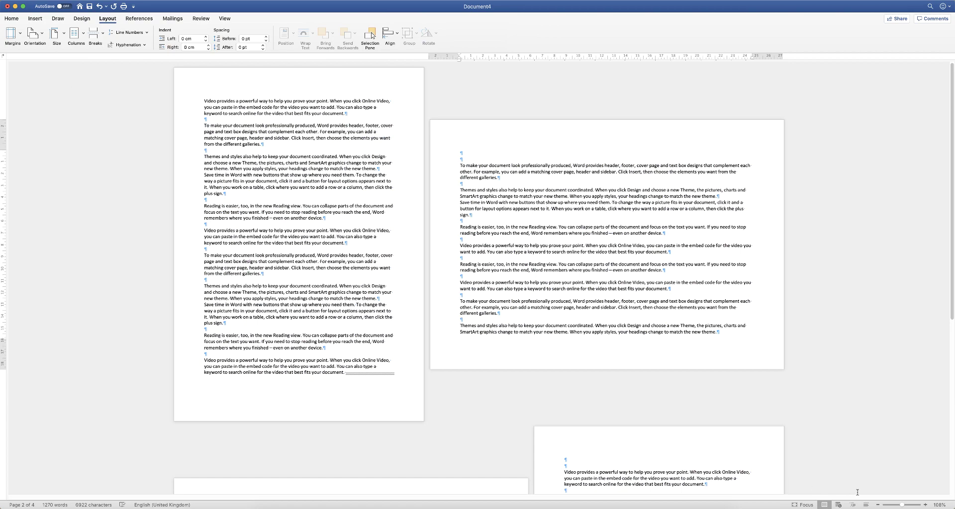
Step: Try reducing all text in the landscape section to 11 pt, and undo that font size change
{"action": "left_click_drag", "start_coordinate": [903, 506], "coordinate": [895, 506]}
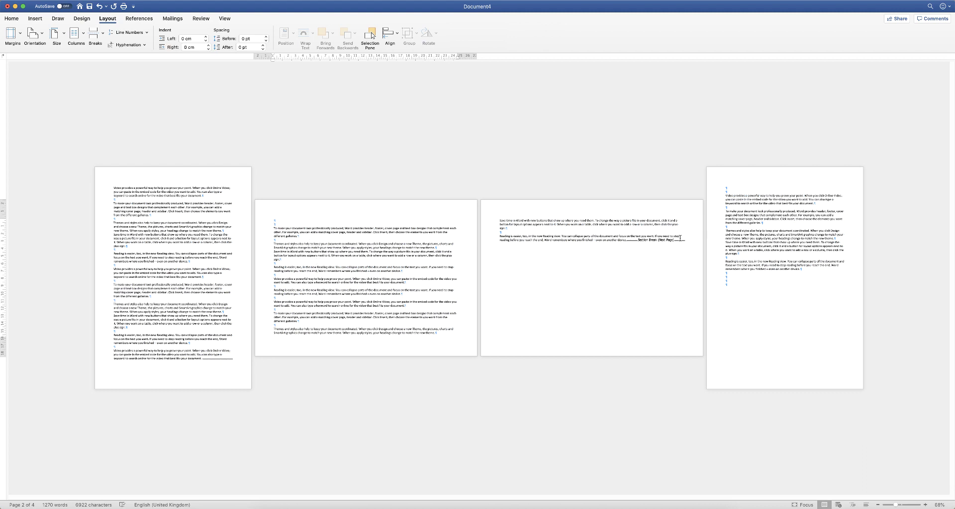
{"action": "left_click_drag", "start_coordinate": [625, 240], "coordinate": [309, 220]}
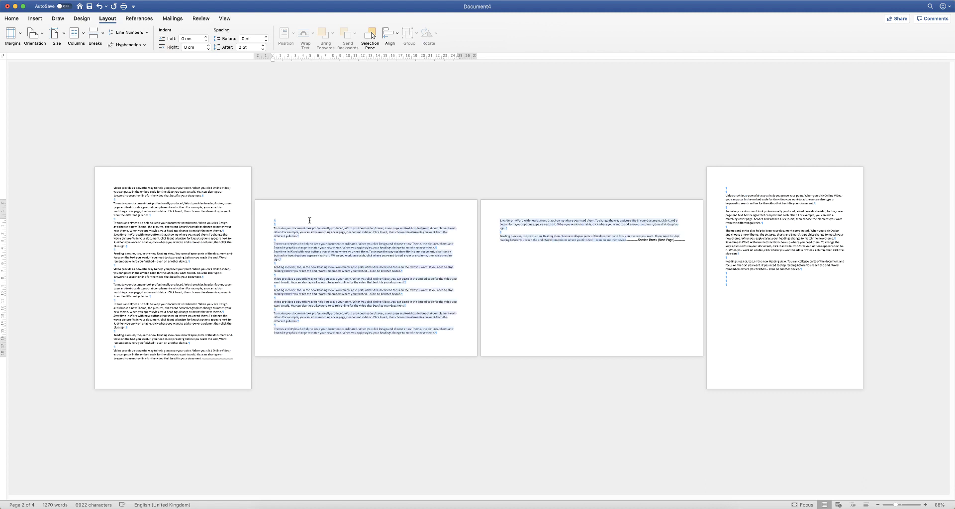
{"action": "left_click", "coordinate": [11, 20]}
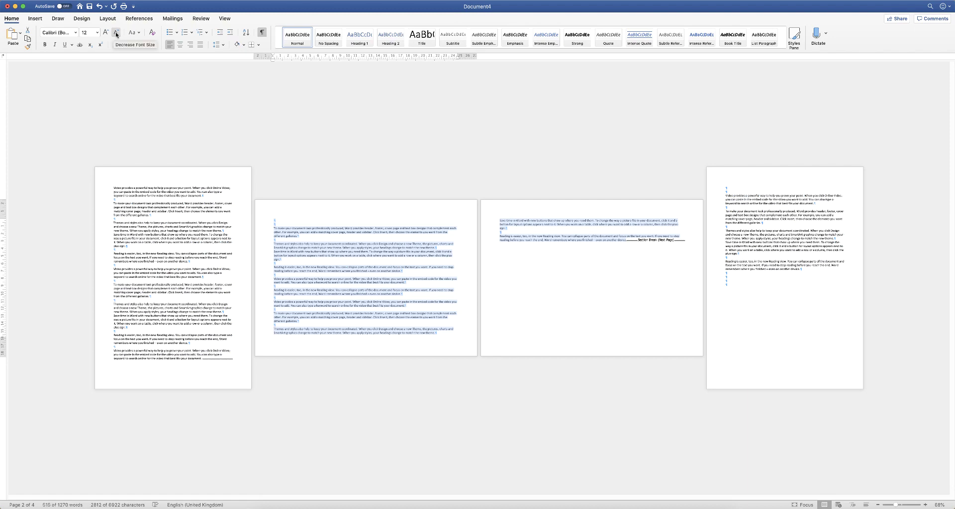
{"action": "left_click", "coordinate": [117, 33]}
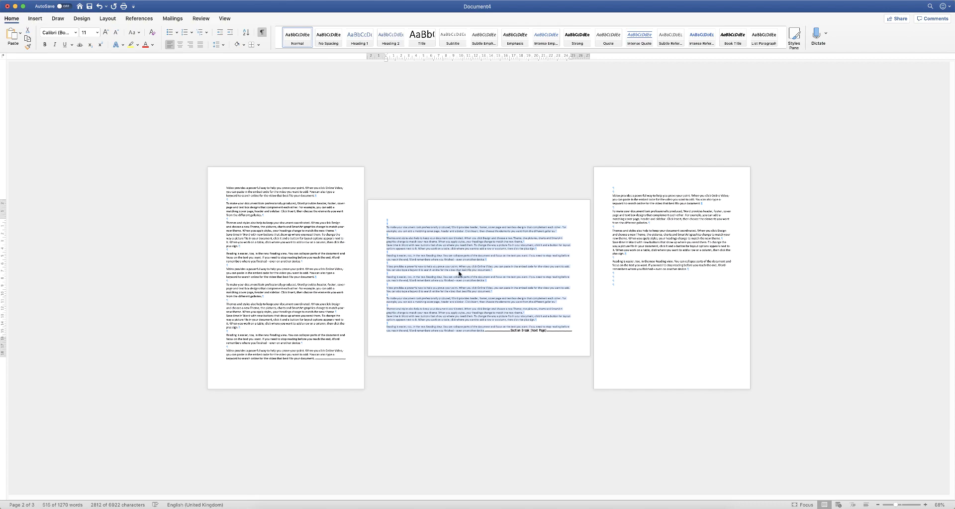
{"action": "scroll", "coordinate": [479, 278], "scroll_direction": "up", "scroll_amount": 5}
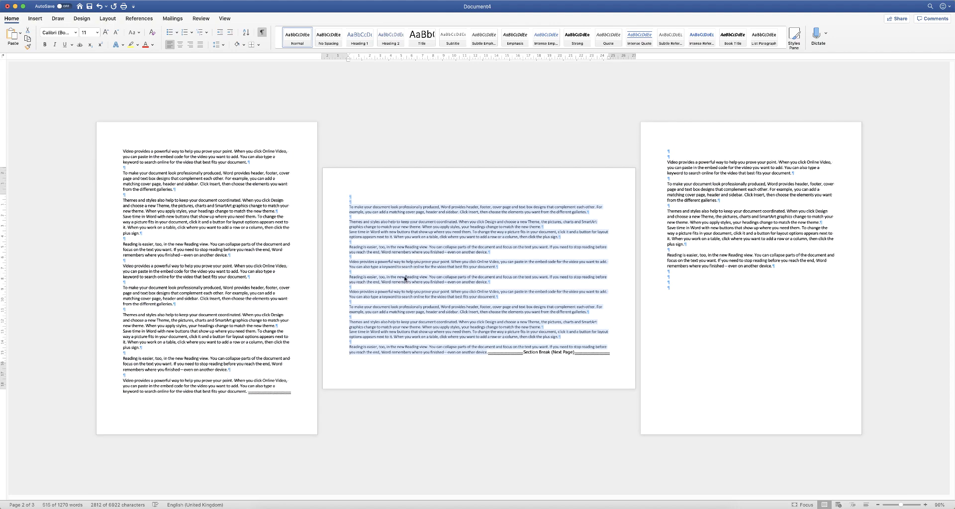
{"action": "key", "text": "super+shift+period"}
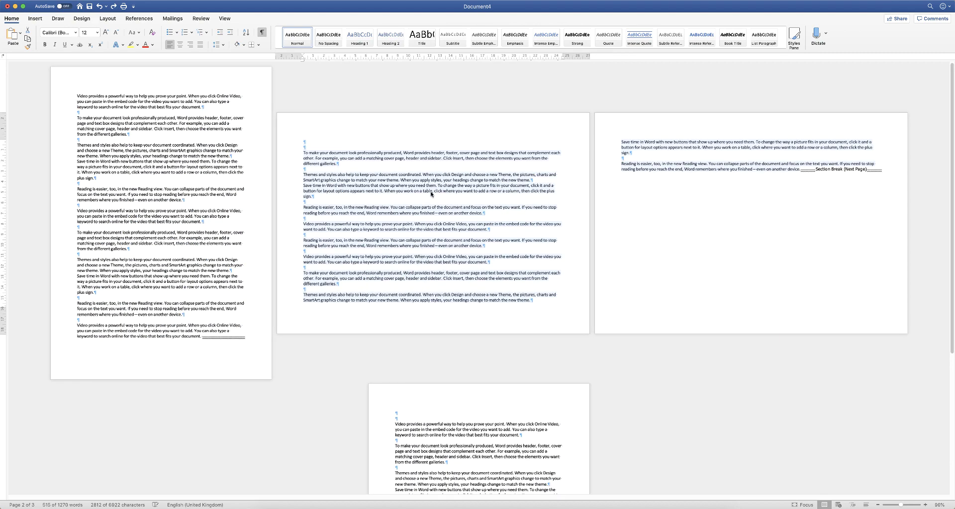
Step: Set a custom top margin of 1.5 cm for the landscape section only
{"action": "left_click", "coordinate": [356, 176]}
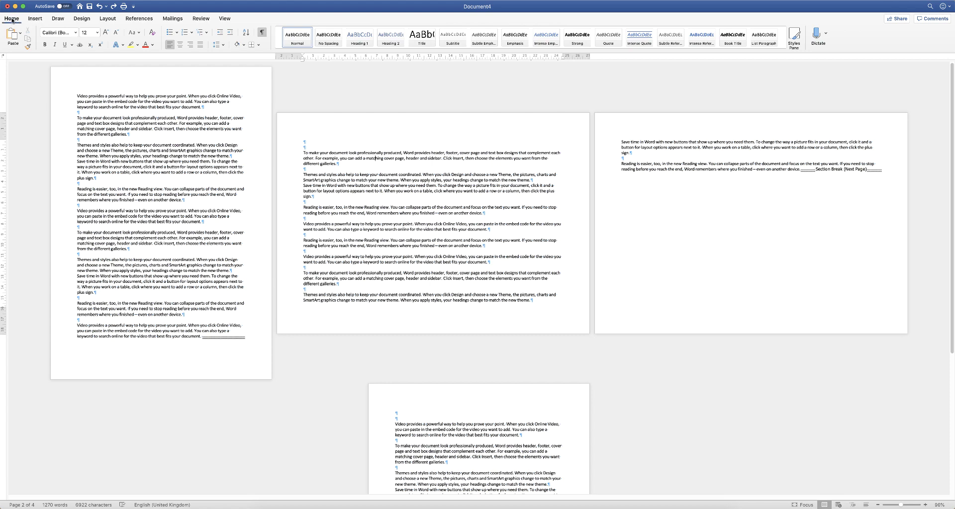
{"action": "left_click", "coordinate": [106, 20]}
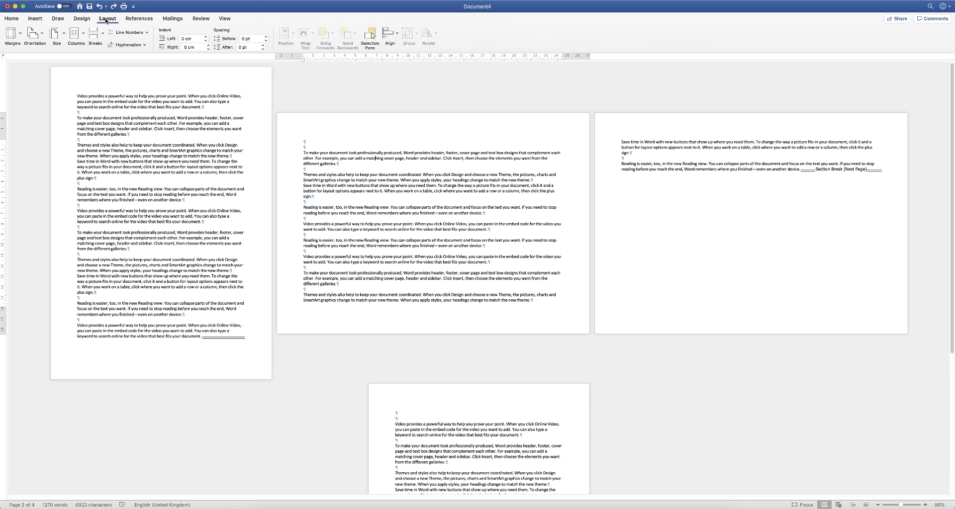
{"action": "left_click", "coordinate": [21, 36]}
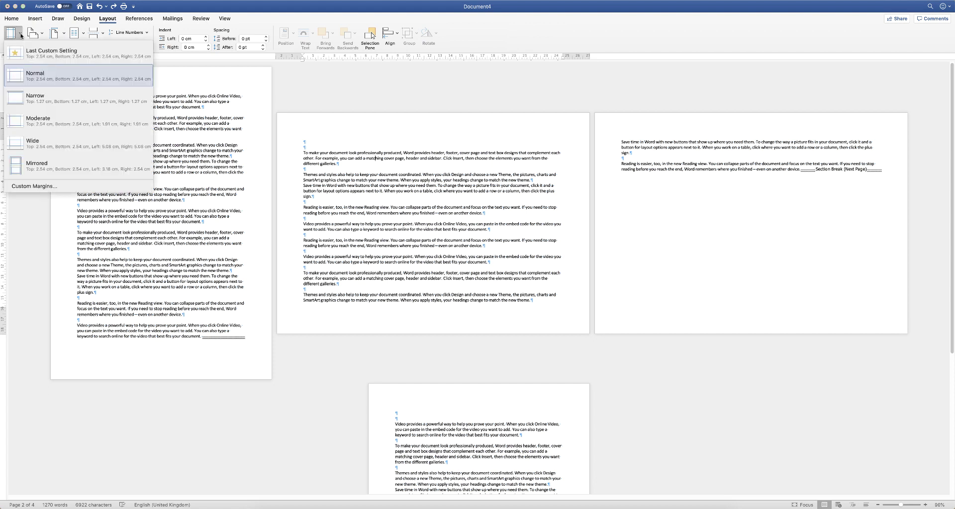
{"action": "left_click", "coordinate": [32, 187]}
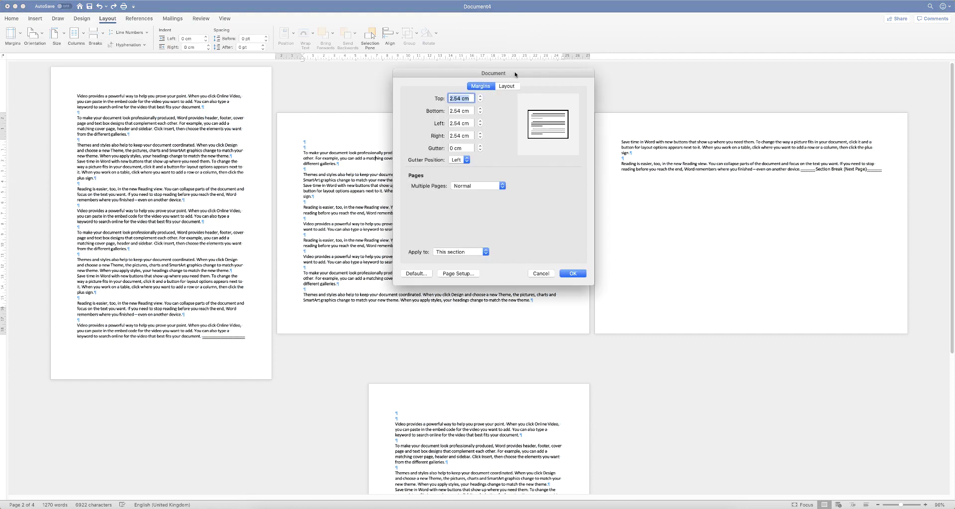
{"action": "left_click_drag", "start_coordinate": [515, 75], "coordinate": [695, 88]}
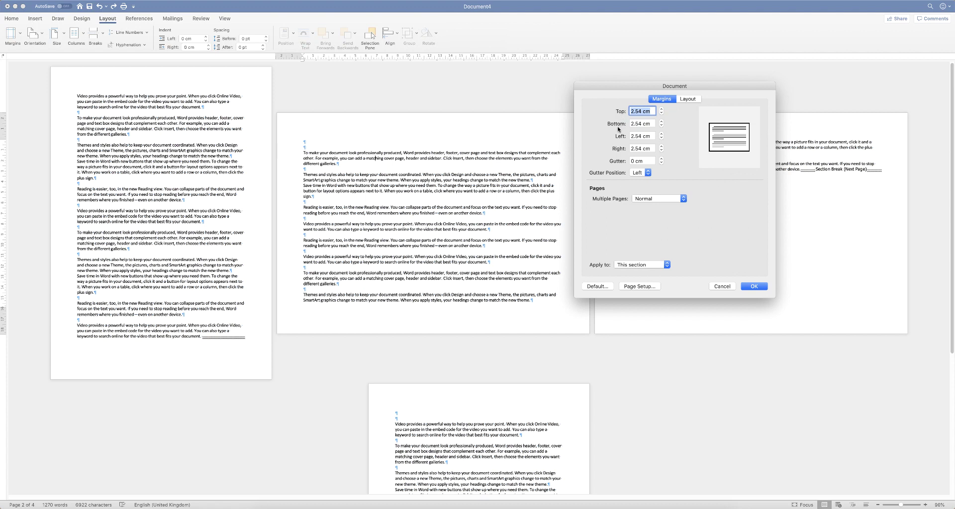
{"action": "left_click", "coordinate": [661, 114]}
{"action": "left_click", "coordinate": [661, 114]}
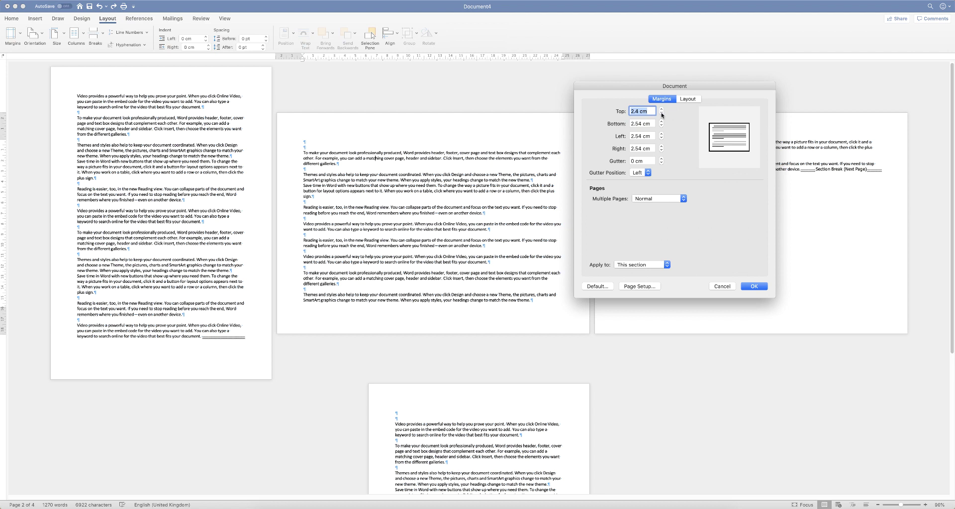
{"action": "left_click", "coordinate": [661, 114]}
{"action": "left_click", "coordinate": [661, 114]}
{"action": "left_click", "coordinate": [661, 114]}
{"action": "left_click", "coordinate": [661, 114]}
{"action": "left_click", "coordinate": [661, 114]}
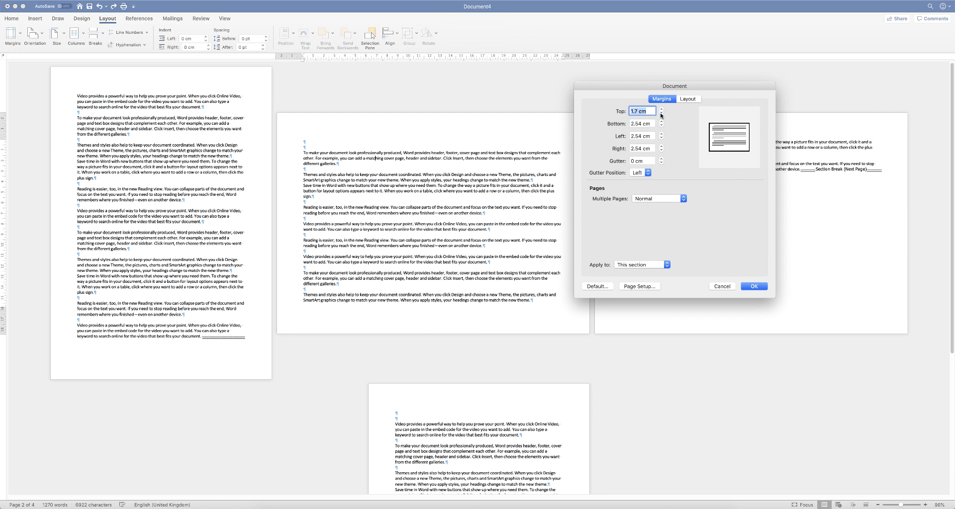
{"action": "left_click", "coordinate": [661, 113]}
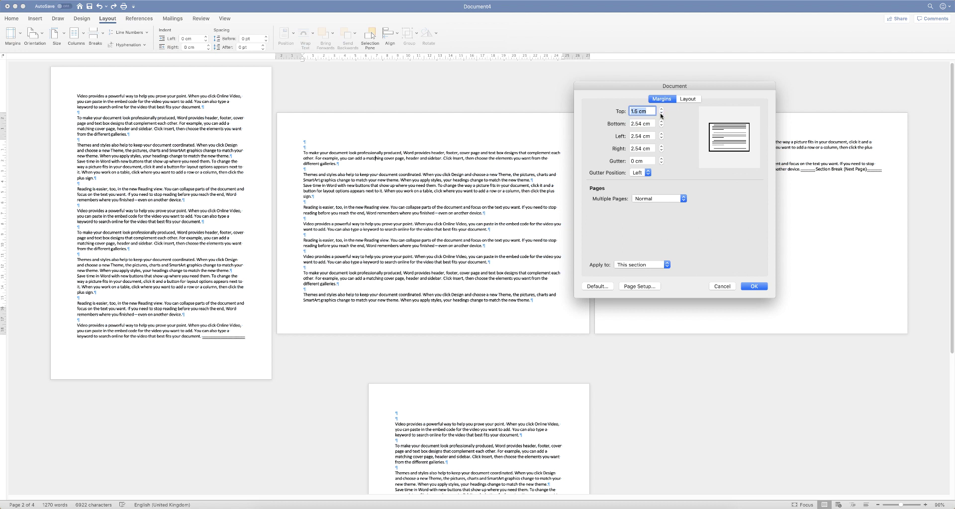
{"action": "left_click", "coordinate": [746, 287]}
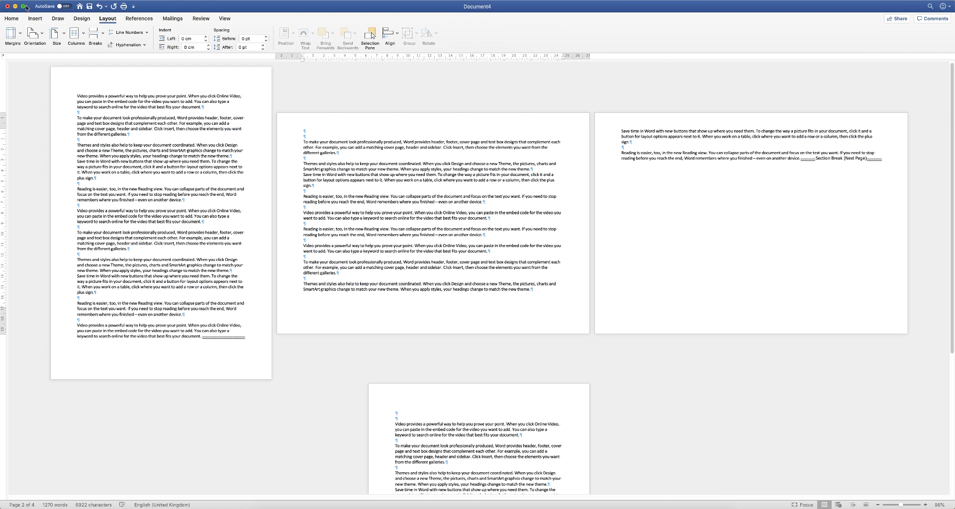
Step: Set a custom bottom margin of 1.5 cm for the landscape section only
{"action": "left_click", "coordinate": [19, 38]}
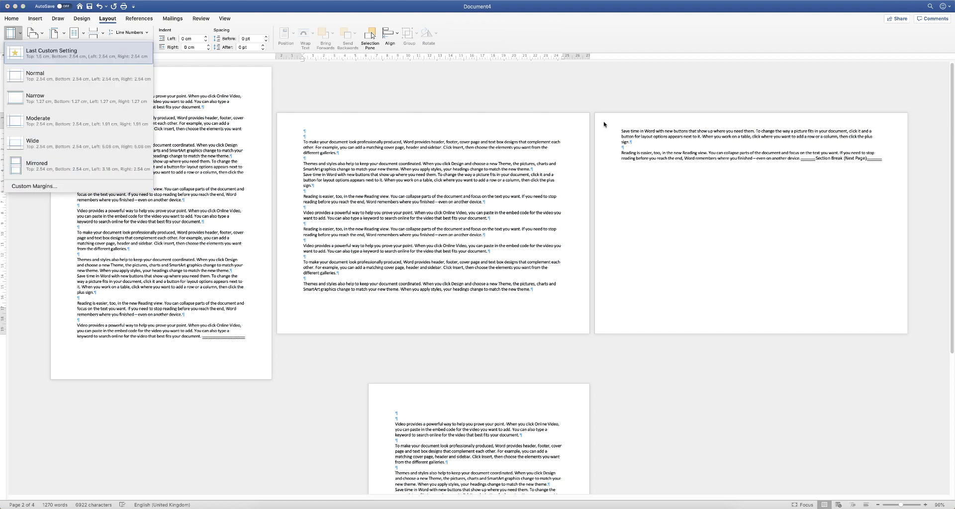
{"action": "left_click", "coordinate": [34, 186]}
{"action": "left_click_drag", "start_coordinate": [559, 75], "coordinate": [833, 80]}
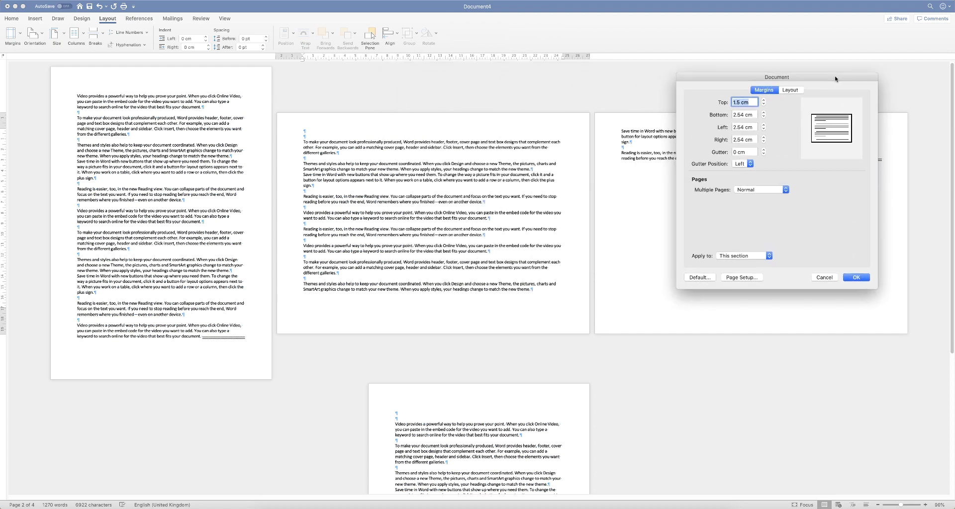
{"action": "left_click", "coordinate": [761, 118]}
{"action": "left_click", "coordinate": [761, 118]}
{"action": "left_click", "coordinate": [761, 118]}
{"action": "left_click", "coordinate": [761, 118]}
{"action": "left_click", "coordinate": [761, 118]}
{"action": "left_click", "coordinate": [762, 118]}
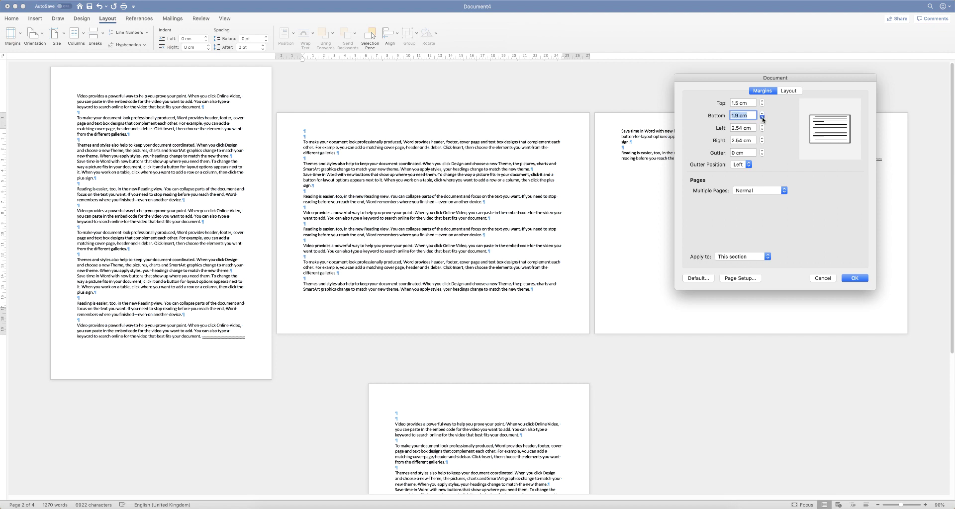
{"action": "left_click", "coordinate": [761, 118]}
{"action": "left_click", "coordinate": [762, 117]}
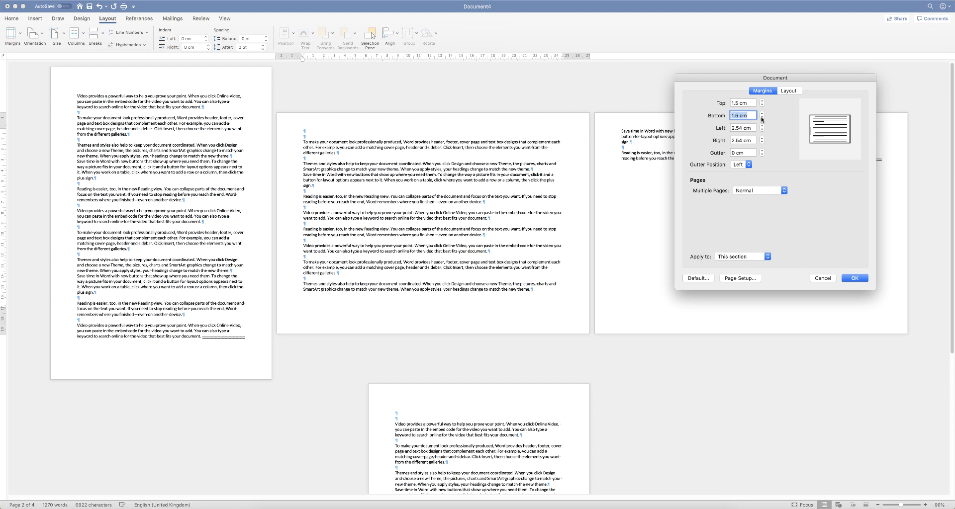
{"action": "left_click", "coordinate": [844, 277]}
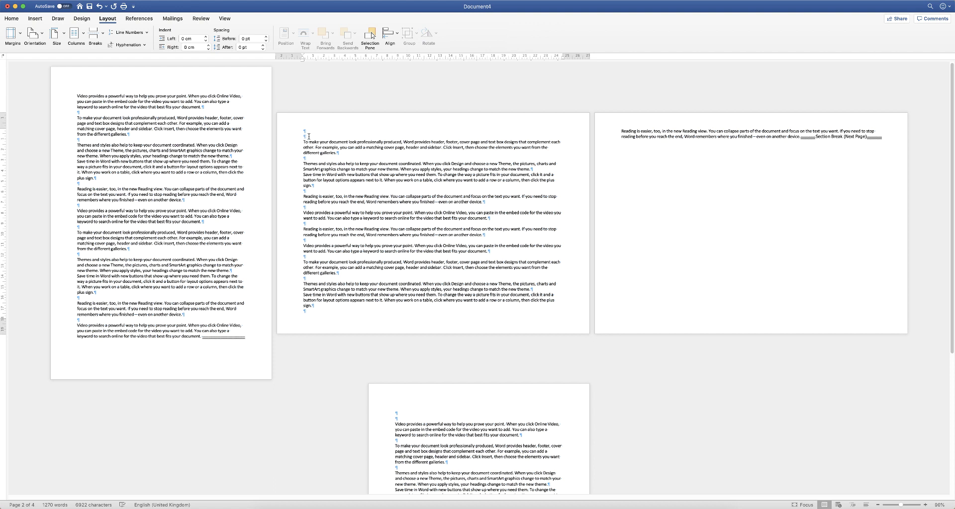
Step: Delete the two empty paragraphs above the first text paragraph on the landscape page
{"action": "key", "text": "BackSpace"}
{"action": "key", "text": "BackSpace"}
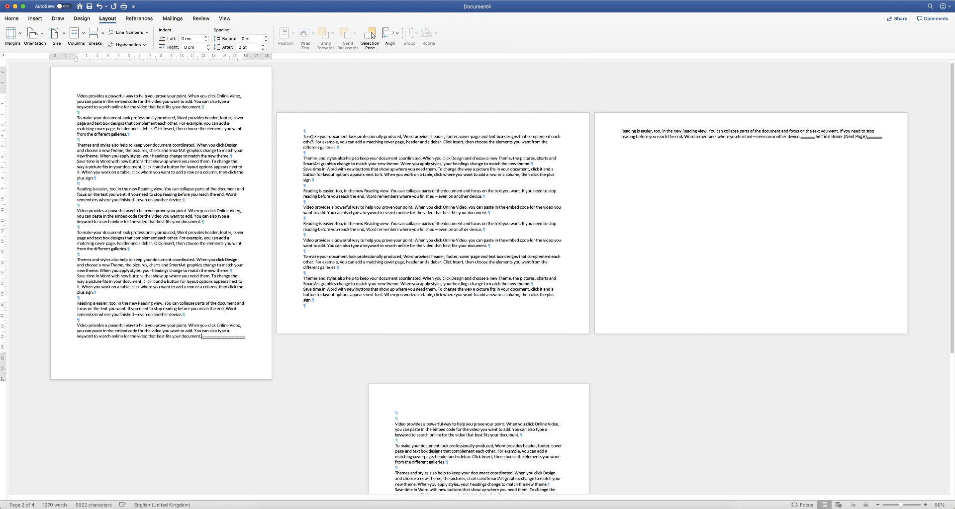
{"action": "key", "text": "BackSpace"}
{"action": "left_click", "coordinate": [302, 137]}
{"action": "key", "text": "BackSpace"}
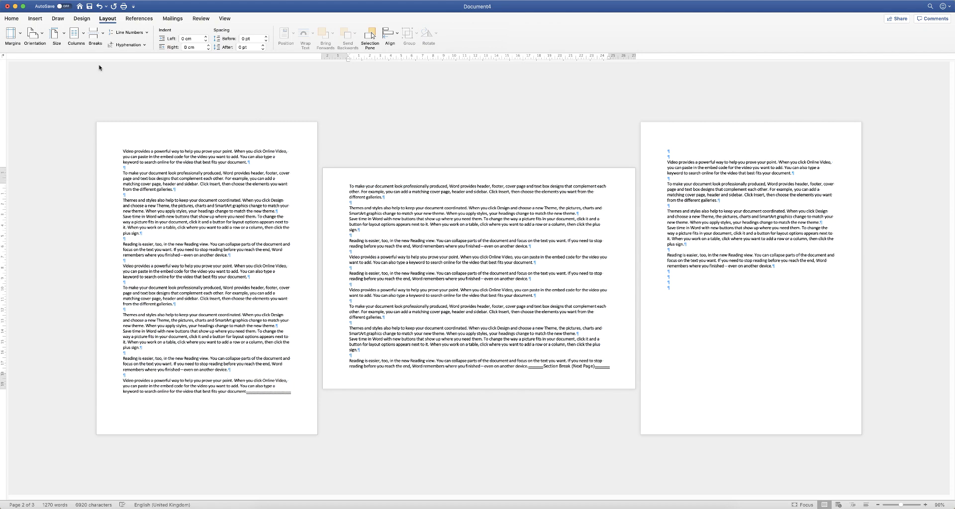
Step: Set custom left and right margins of 1.5 cm for the landscape section only
{"action": "left_click", "coordinate": [22, 35]}
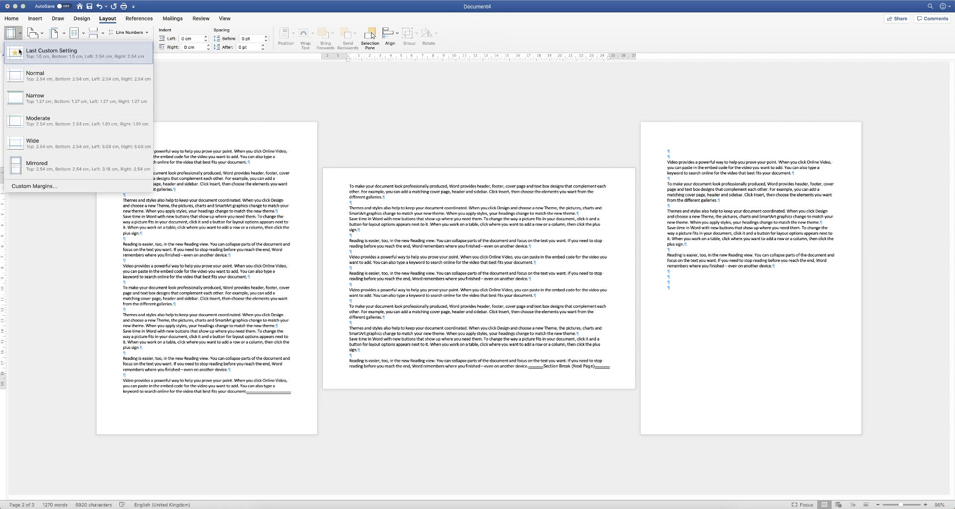
{"action": "left_click", "coordinate": [135, 185]}
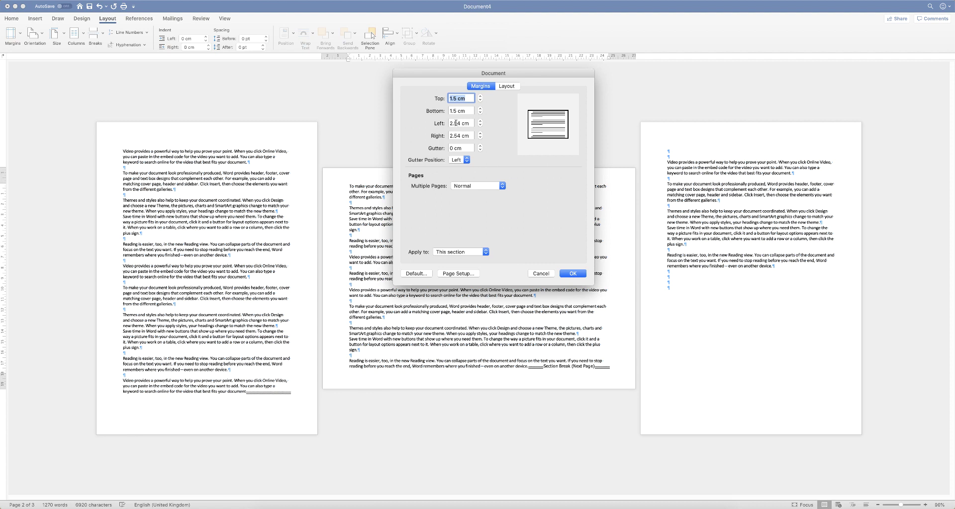
{"action": "double_click", "coordinate": [459, 123]}
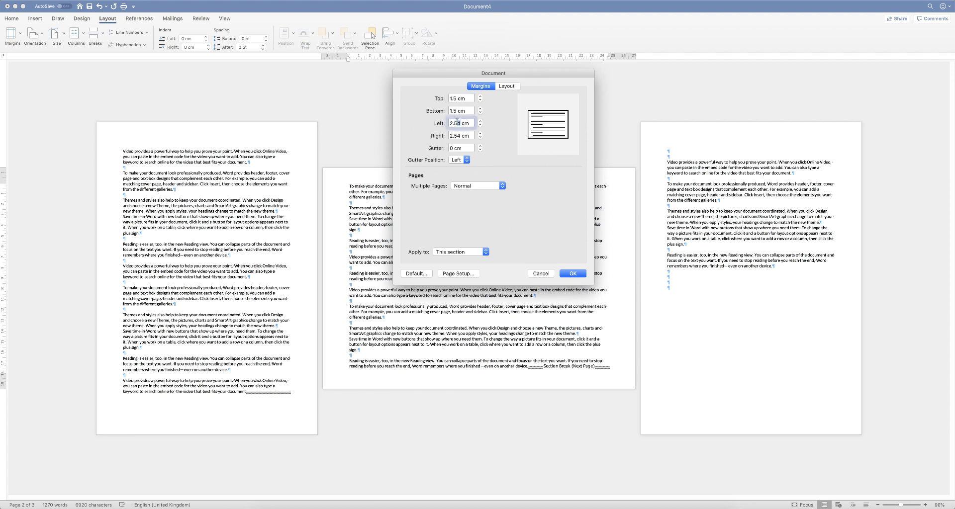
{"action": "type", "text": "1.5"}
{"action": "double_click", "coordinate": [448, 135]}
{"action": "type", "text": "1.5"}
{"action": "left_click", "coordinate": [570, 274]}
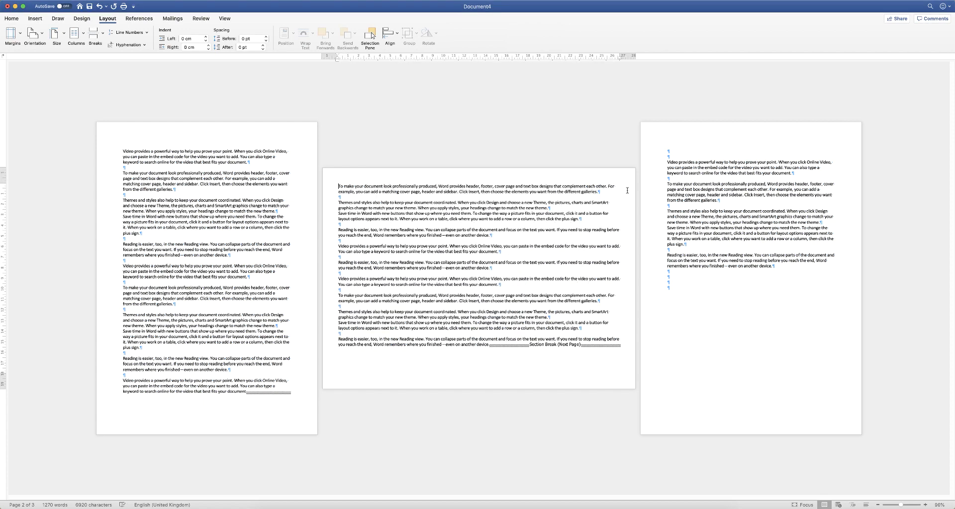
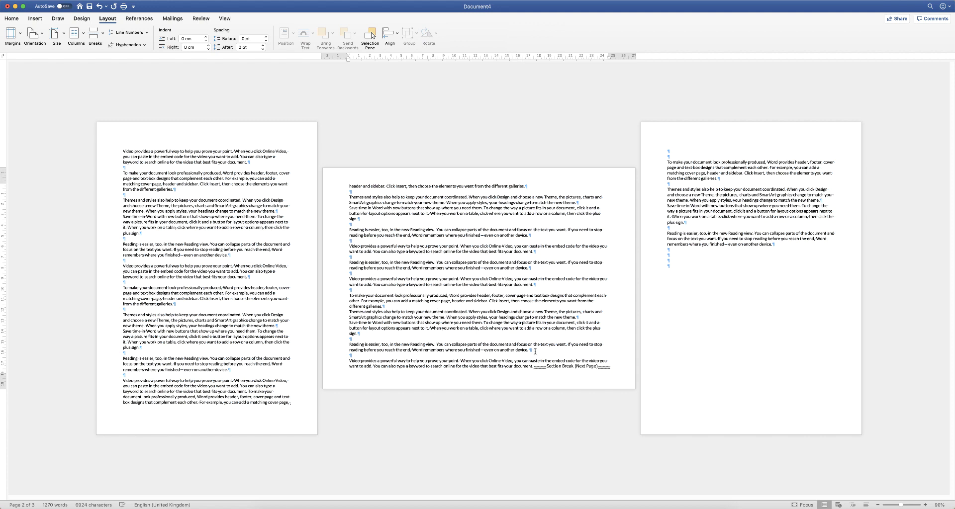
Step: Try pasting a copy of the last "Reading is easier, too" paragraph before the landscape page's closing section break, and undo it
{"action": "left_click_drag", "start_coordinate": [535, 351], "coordinate": [346, 342]}
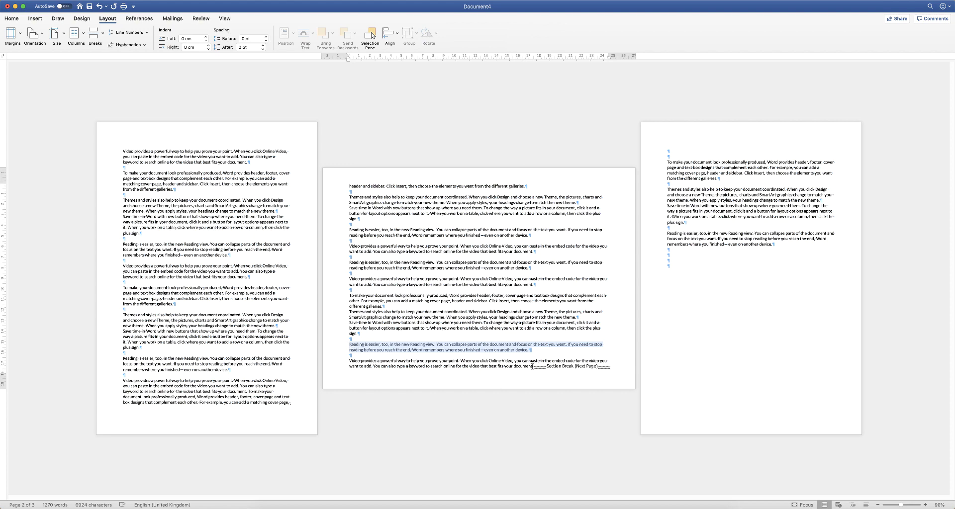
{"action": "left_click_drag", "start_coordinate": [533, 367], "coordinate": [533, 367]}
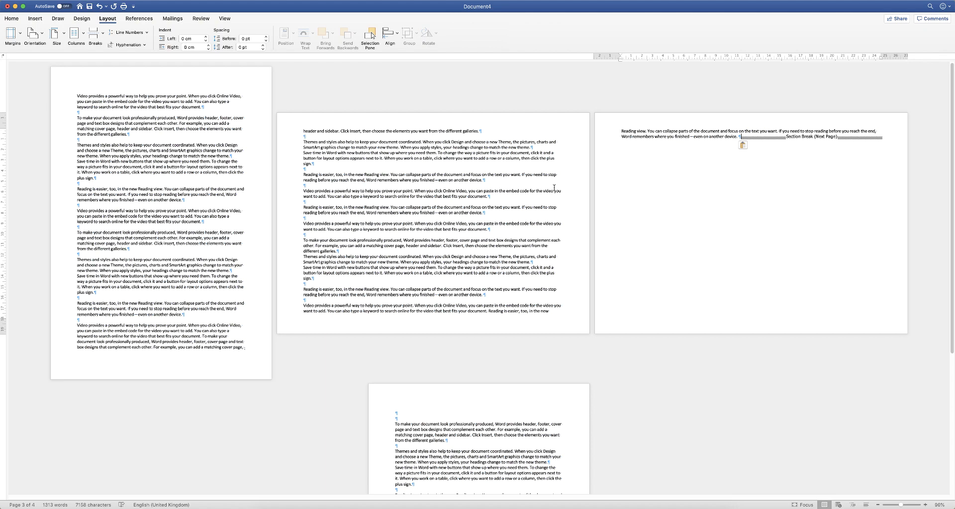
{"action": "key", "text": "cmd+z"}
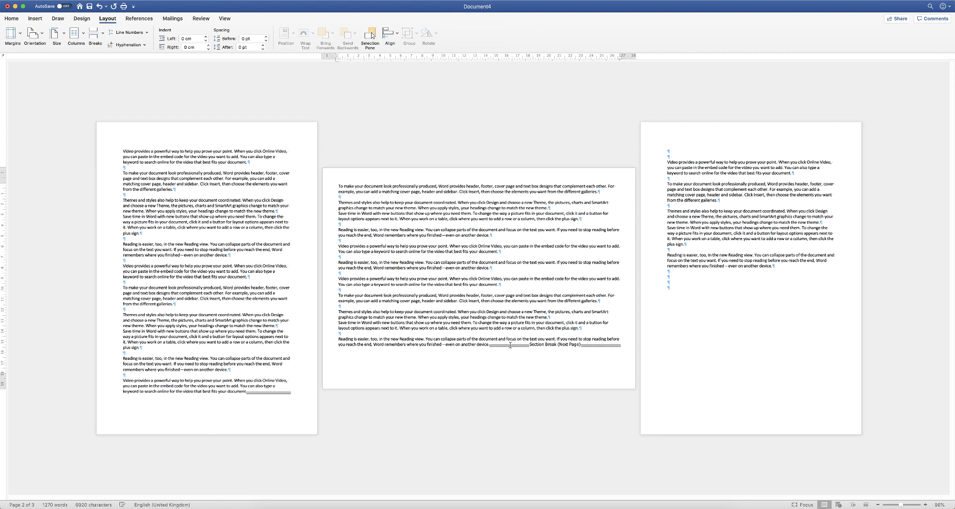
Step: Delete the section breaks ending the second and first pages, and add a full stop after "document" where the first break was
{"action": "left_click_drag", "start_coordinate": [510, 345], "coordinate": [519, 345]}
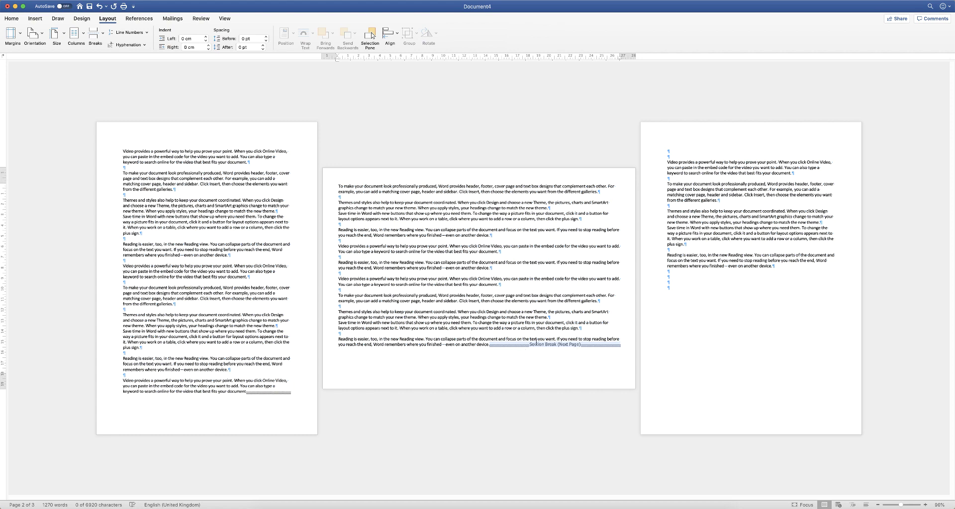
{"action": "key", "text": "BackSpace"}
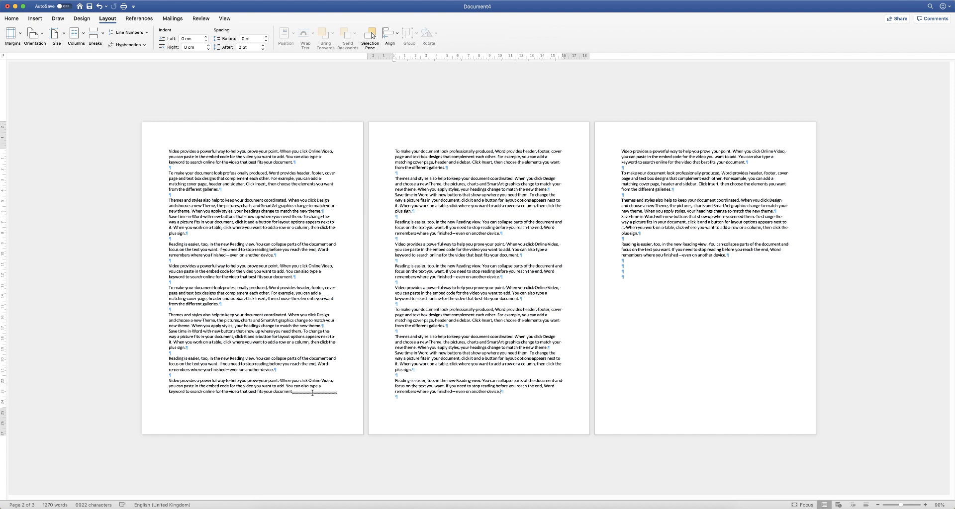
{"action": "left_click", "coordinate": [311, 393]}
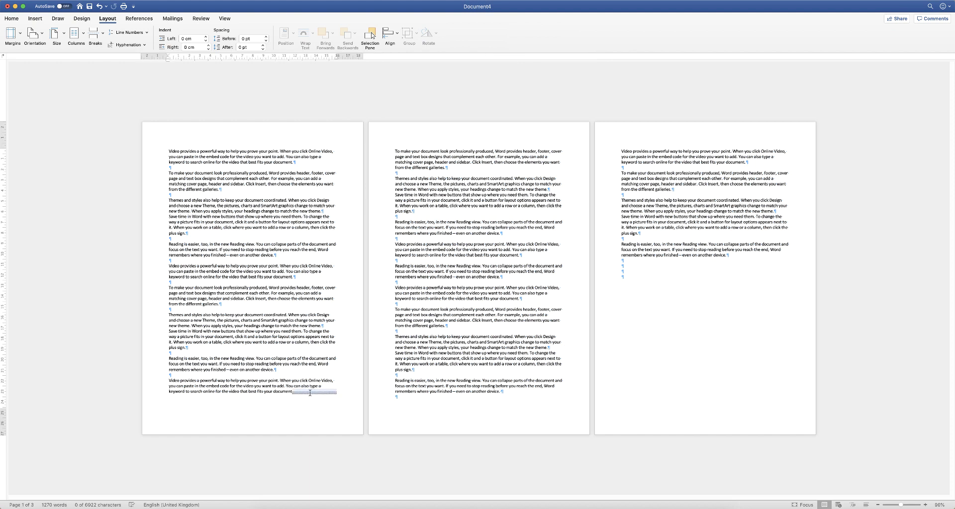
{"action": "key", "text": "BackSpace"}
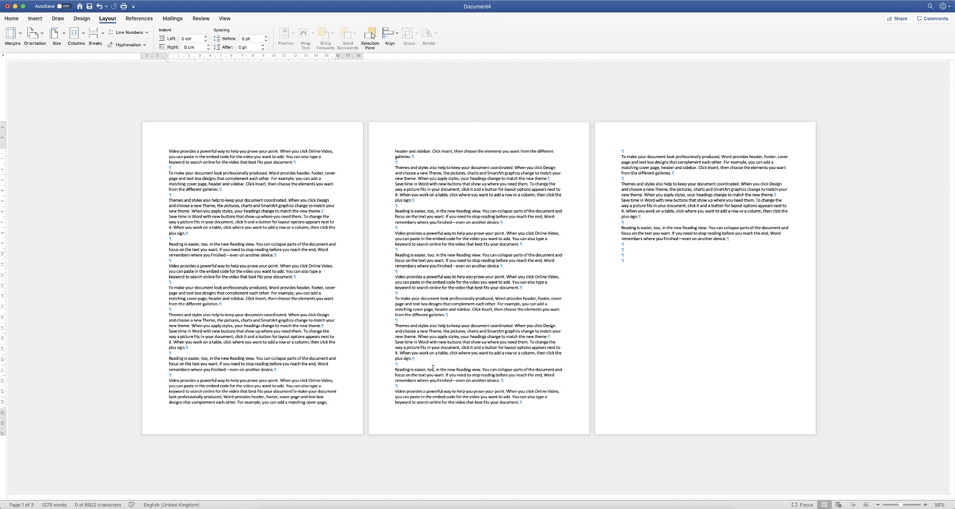
{"action": "type", "text": "."}
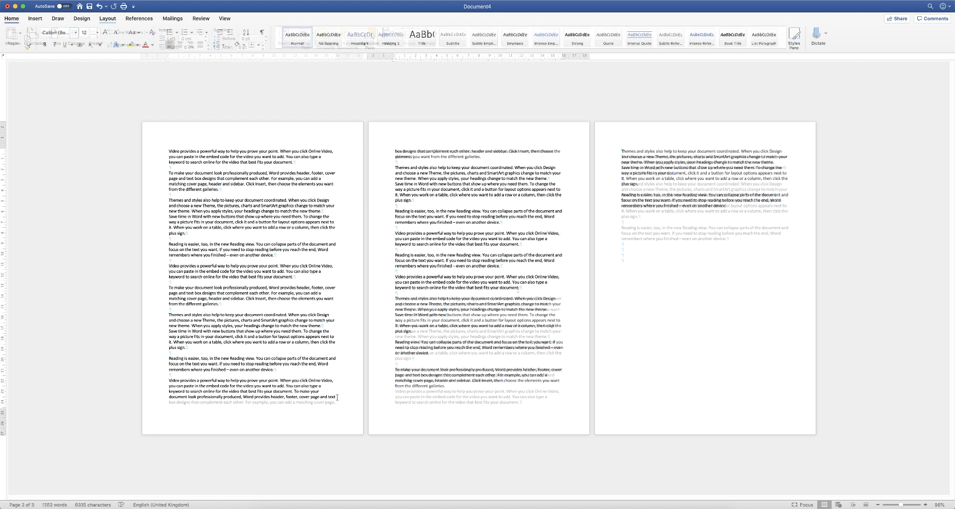
Step: Insert Next Page section breaks at the end of the first page's text and at the end of the second page's text
{"action": "left_click", "coordinate": [103, 35]}
{"action": "left_click", "coordinate": [117, 119]}
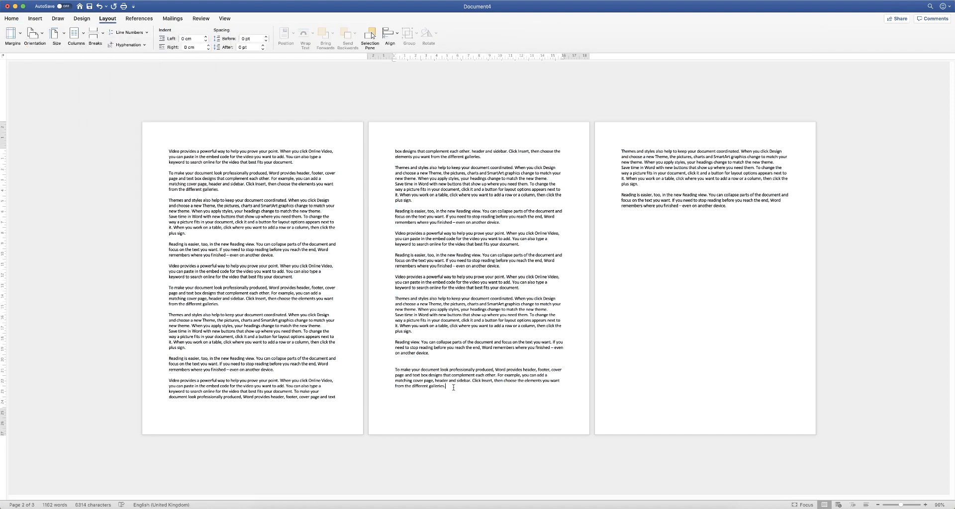
{"action": "left_click", "coordinate": [96, 34]}
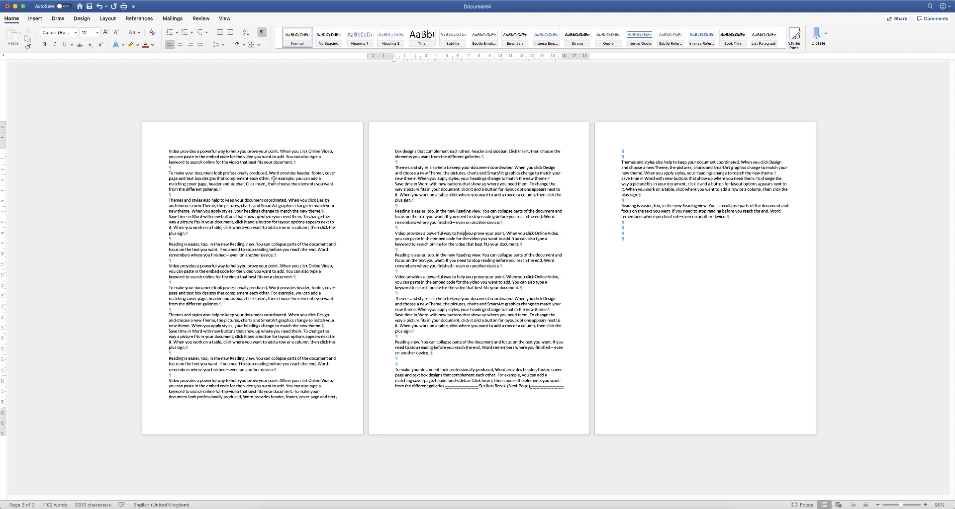
Step: Change the page orientation of the middle section to landscape
{"action": "left_click", "coordinate": [107, 18]}
{"action": "left_click", "coordinate": [33, 33]}
{"action": "left_click", "coordinate": [45, 78]}
Step: Set custom top and bottom margins of 1.5 cm for the middle landscape section only
{"action": "left_click", "coordinate": [13, 33]}
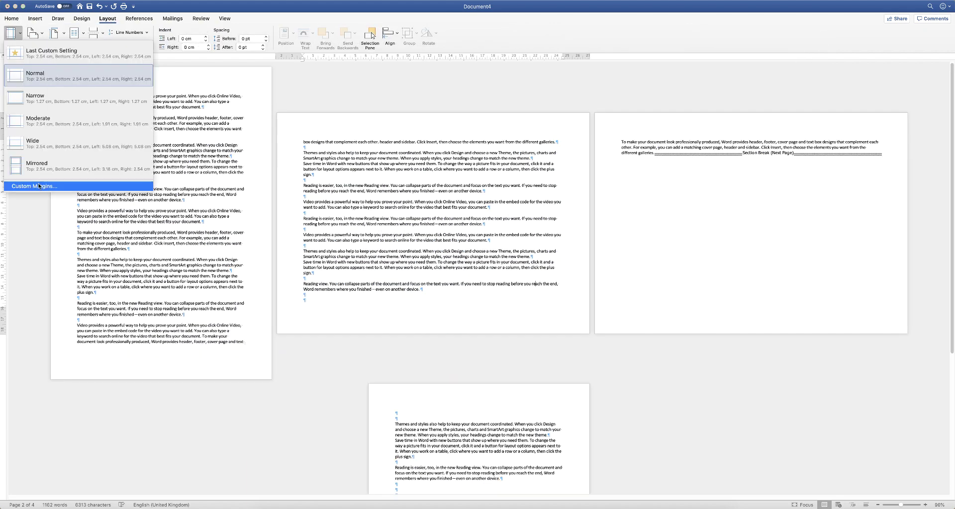
{"action": "left_click", "coordinate": [39, 186]}
{"action": "type", "text": "1.5"}
{"action": "key", "text": "Tab"}
{"action": "type", "text": "1.5"}
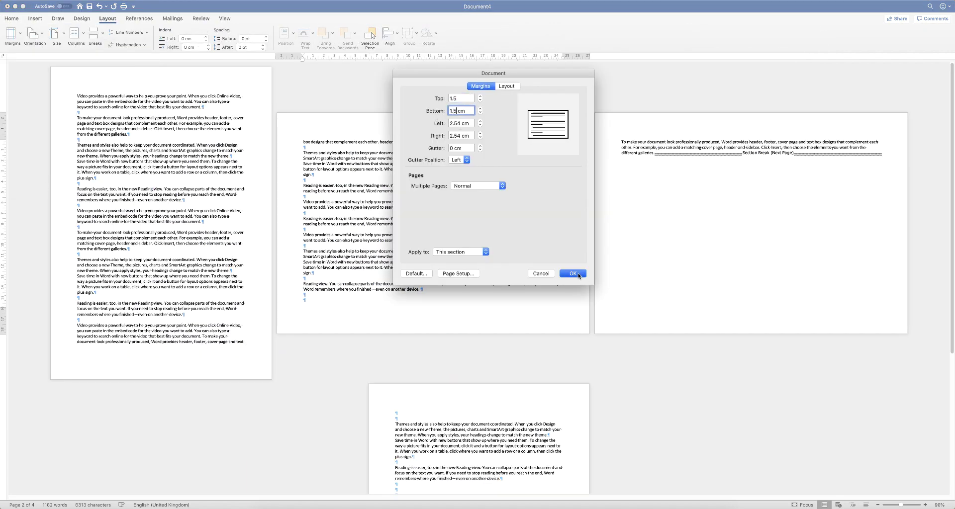
{"action": "left_click", "coordinate": [573, 274]}
{"action": "left_click", "coordinate": [12, 19]}
{"action": "left_click", "coordinate": [868, 3]}
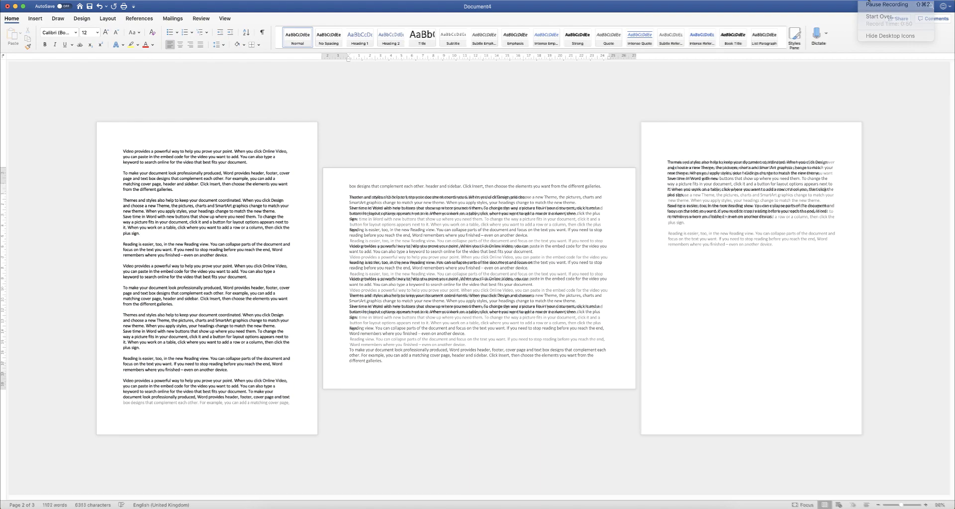
{"action": "left_click", "coordinate": [868, 4]}
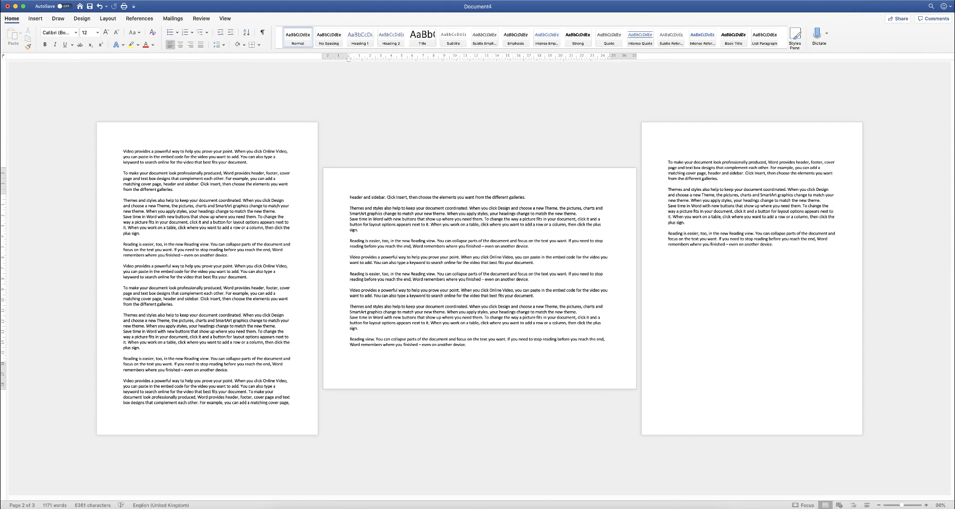